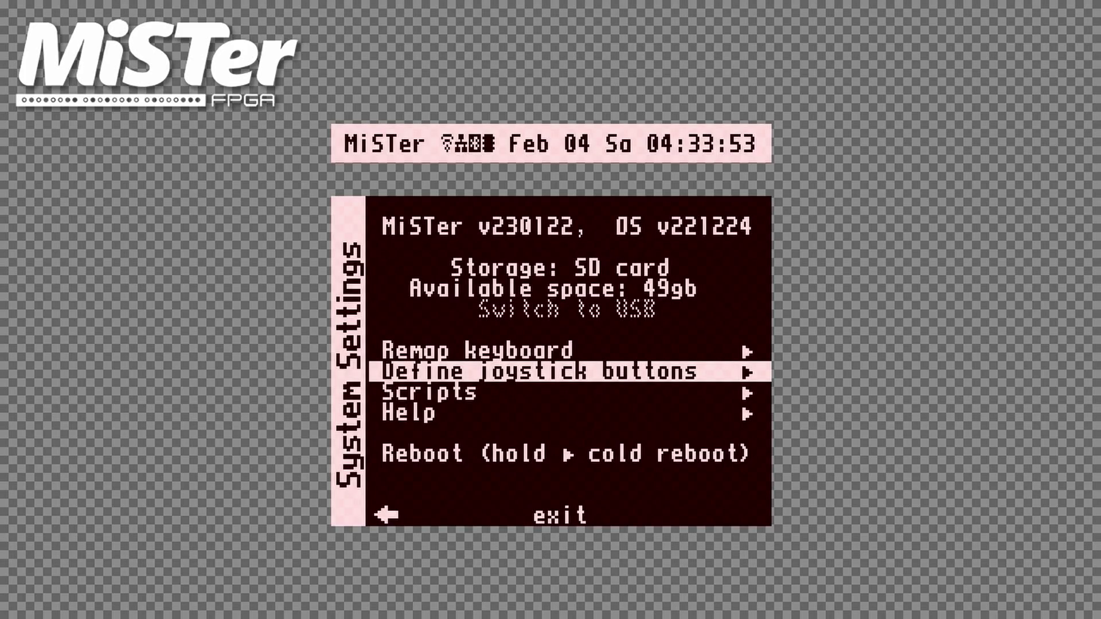
# From System Settings, start Define joystick buttons so the DPAD test begins
pyautogui.press('Left')
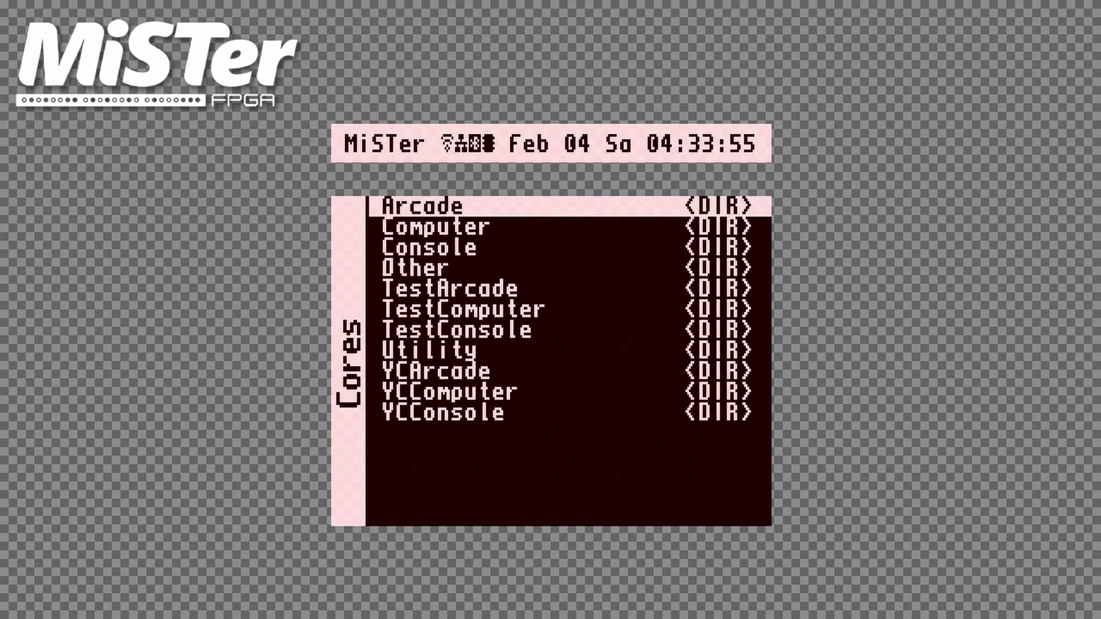
pyautogui.press('Right')
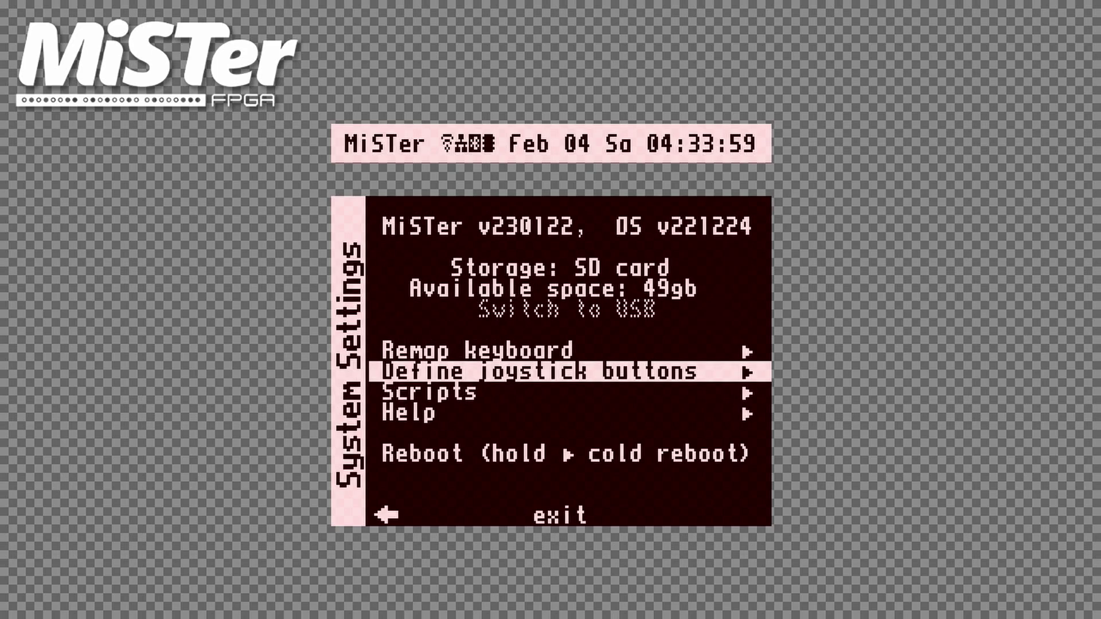
pyautogui.press('Return')
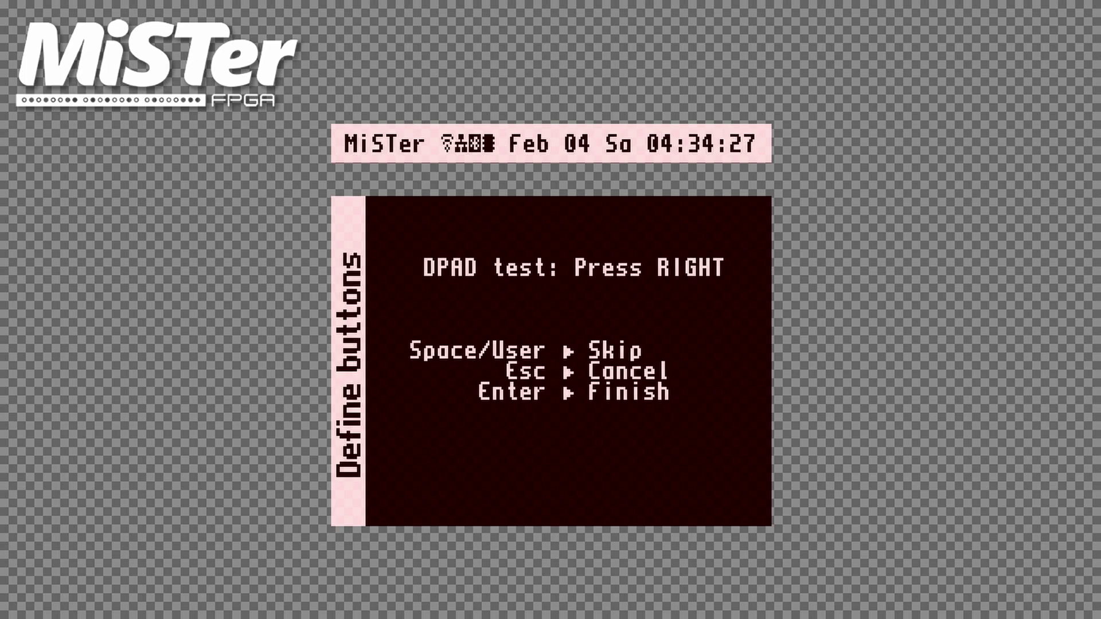
# Skip the DPAD test and register stick 1 of joystick 044f:b108 tilted right and down
pyautogui.press('Right')
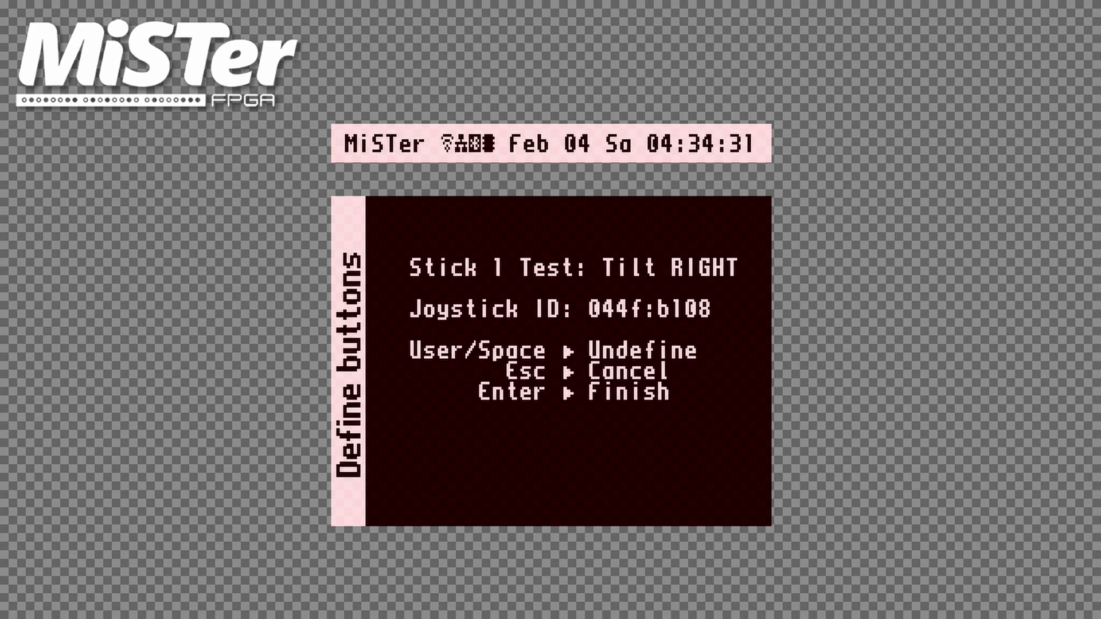
pyautogui.press('Right')
pyautogui.press('Down')
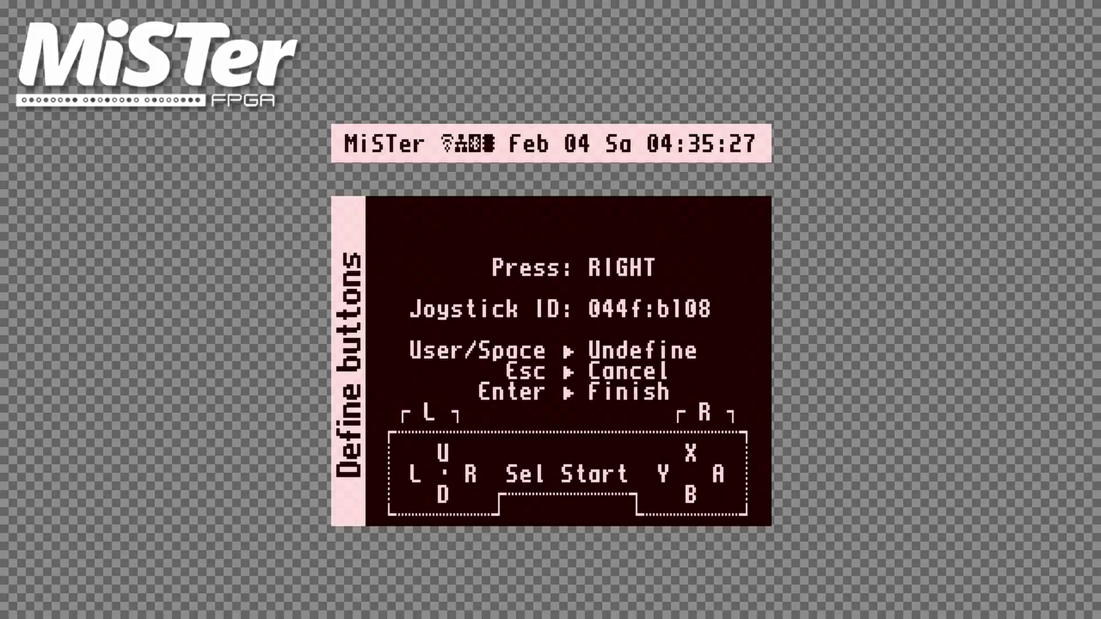
# Register the Right, Left, Down and Up joystick directions in sequence
pyautogui.press('Right')
pyautogui.press('Left')
pyautogui.press('Down')
pyautogui.press('Up')
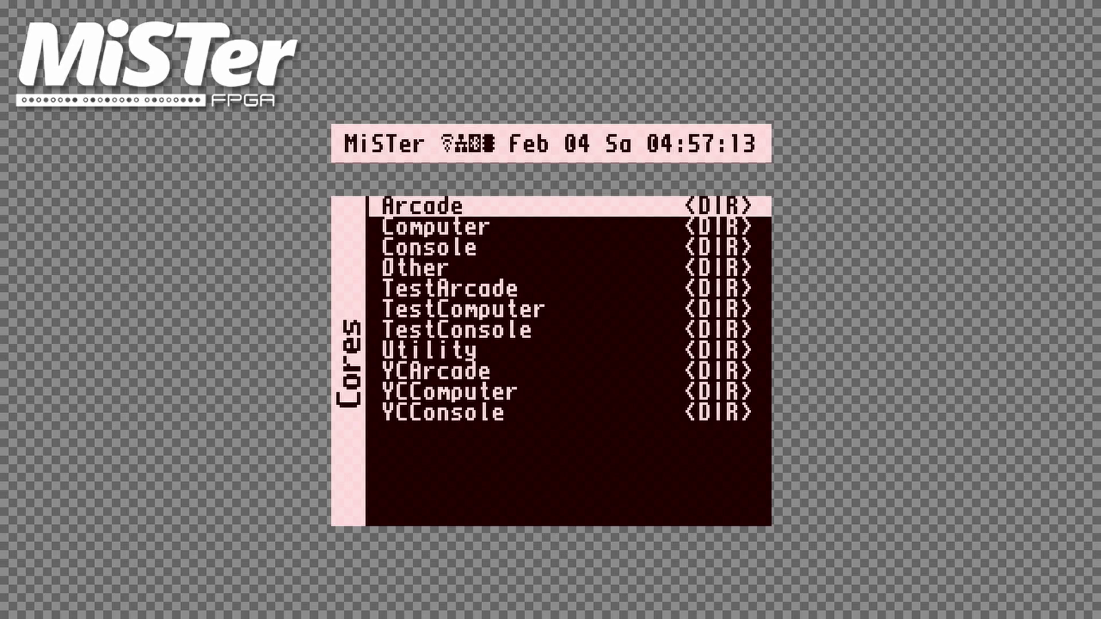
# Load the ao486 core from the Computer folder and bring up its F12 settings menu
pyautogui.press('Down')
pyautogui.press('Down')
pyautogui.press('Up')
pyautogui.press('Return')
pyautogui.press('Down')
pyautogui.press('Down')
pyautogui.press('Down')
pyautogui.press('Down')
pyautogui.press('Down')
pyautogui.press('Down')
pyautogui.press('Down')
pyautogui.press('Return')
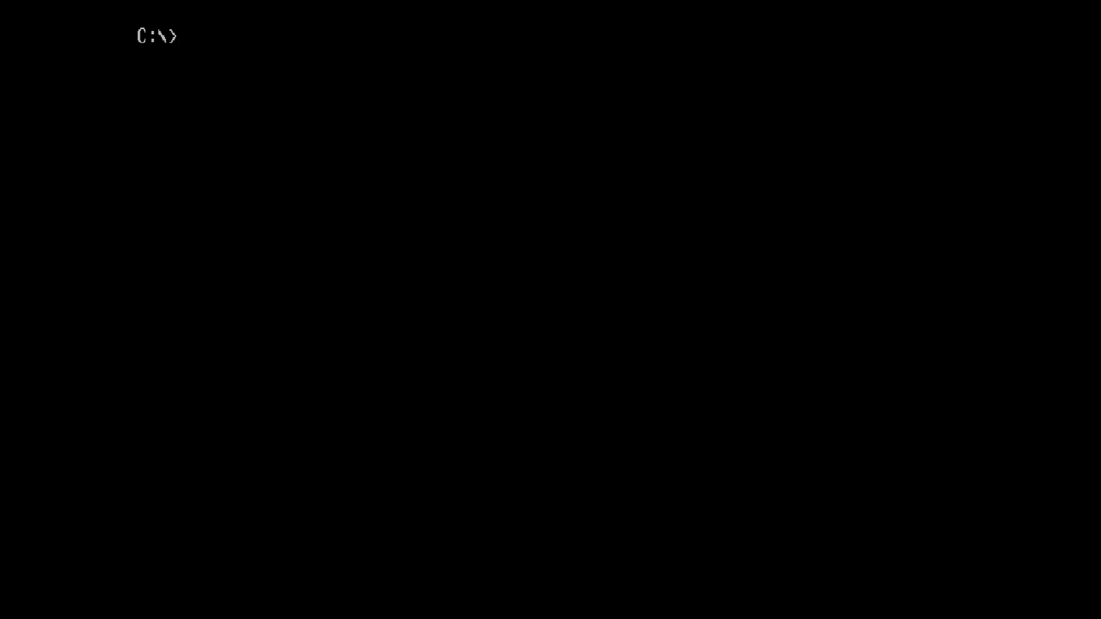
pyautogui.press('F12')
pyautogui.press('Down')
pyautogui.press('Down')
pyautogui.press('Down')
pyautogui.press('Down')
pyautogui.press('Down')
pyautogui.press('Down')
pyautogui.press('Down')
pyautogui.press('Down')
pyautogui.press('Down')
pyautogui.press('Down')
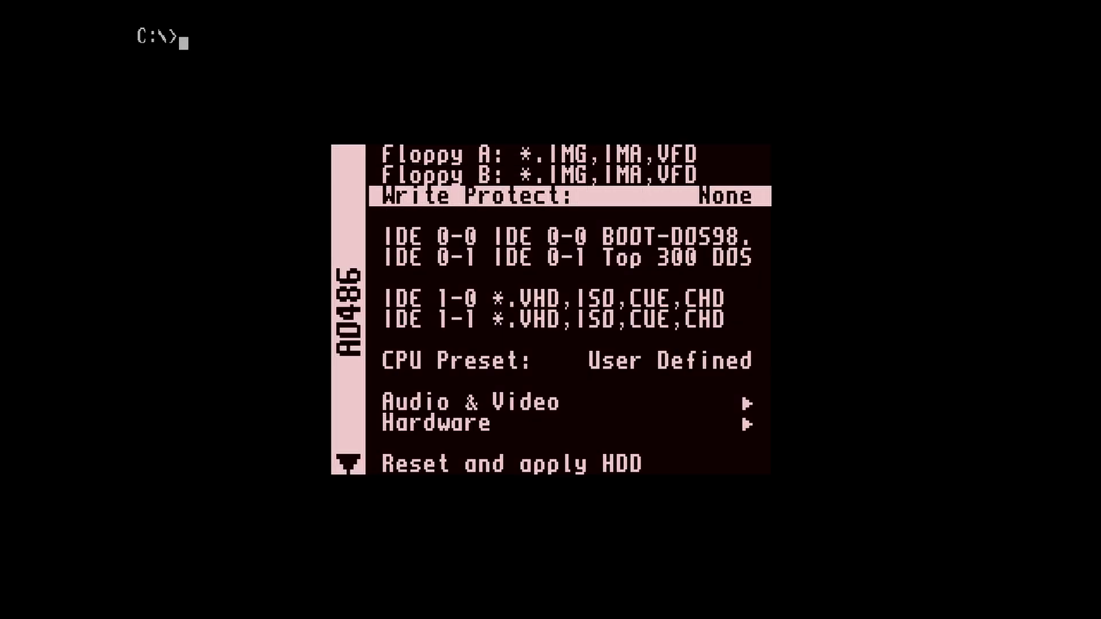
# In Hardware, review the joystick entries: 4 Buttons type, 2 Sticks mode, Joystick 2 Disabled
pyautogui.press('Up')
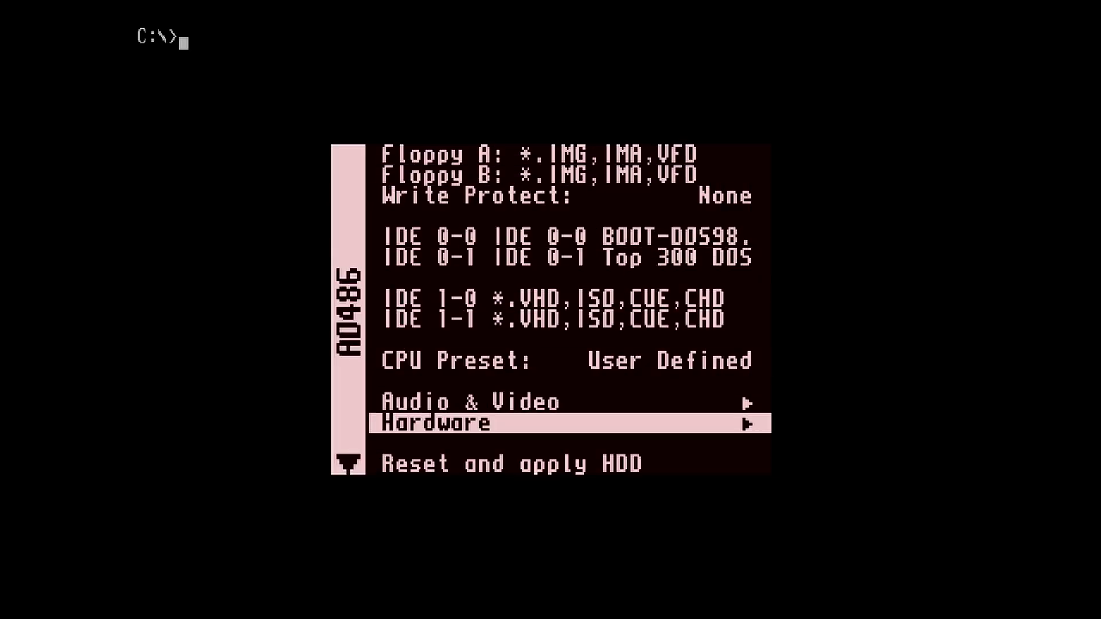
pyautogui.press('Return')
pyautogui.press('Down')
pyautogui.press('Down')
pyautogui.press('Down')
pyautogui.press('Down')
pyautogui.press('Down')
pyautogui.press('Down')
pyautogui.press('Down')
pyautogui.press('Down')
pyautogui.press('Down')
pyautogui.press('Down')
pyautogui.press('Down')
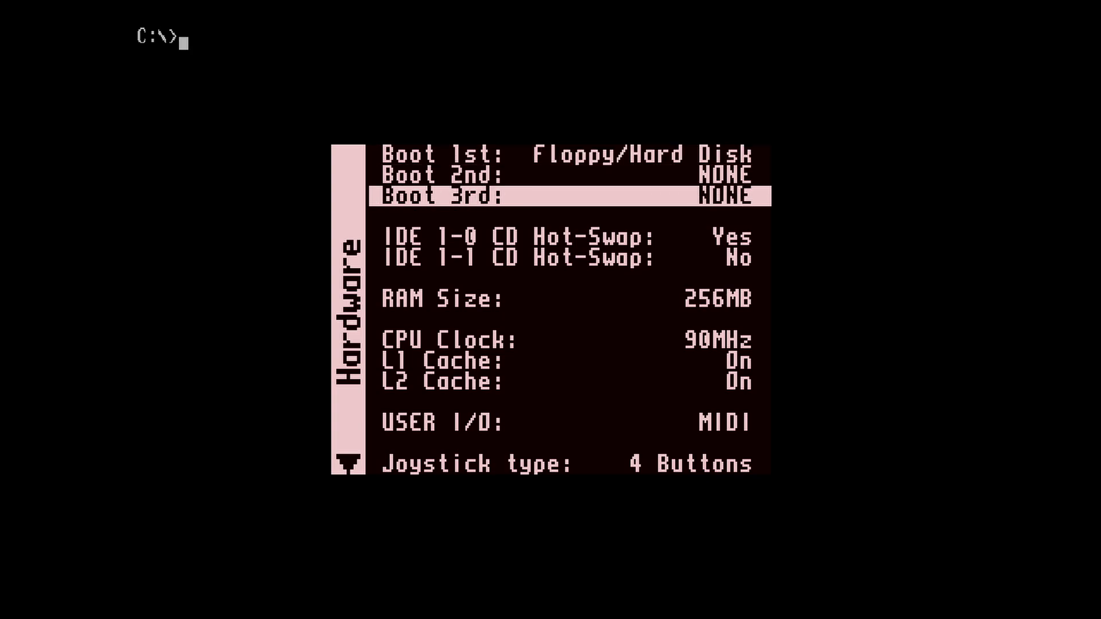
pyautogui.press('Down')
pyautogui.press('Down')
pyautogui.press('Down')
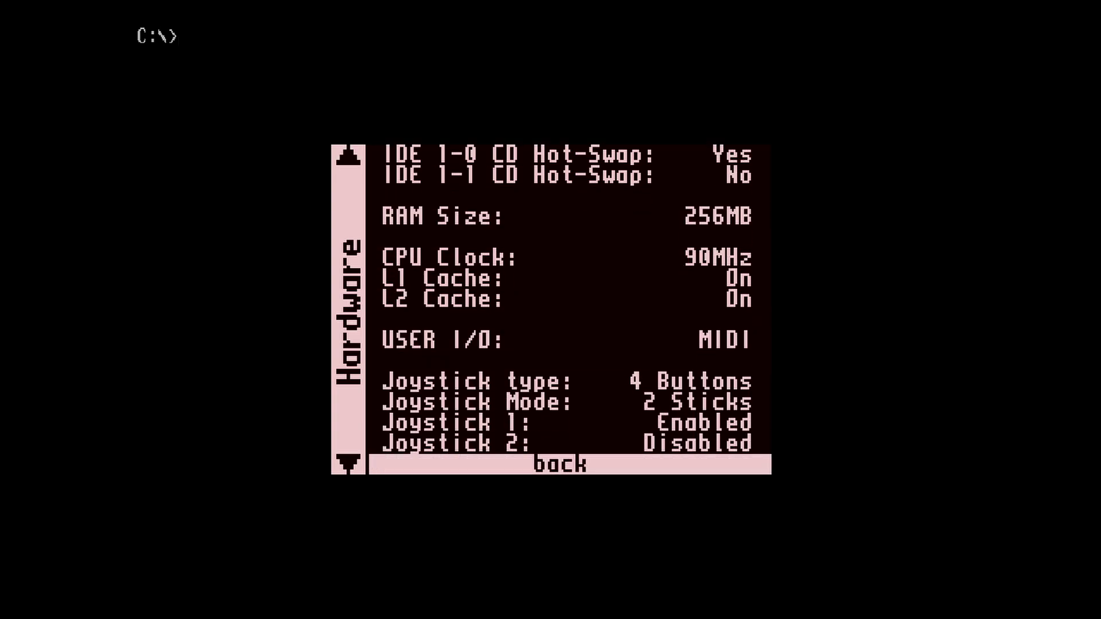
pyautogui.press('Up')
pyautogui.press('Up')
pyautogui.press('Up')
pyautogui.press('Up')
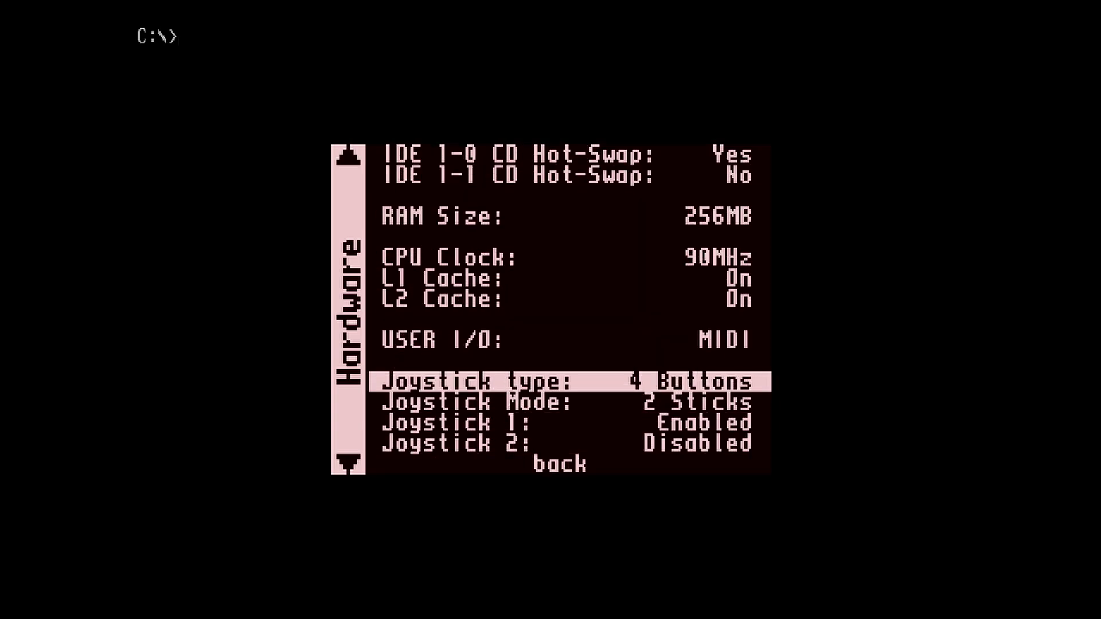
pyautogui.press('Down')
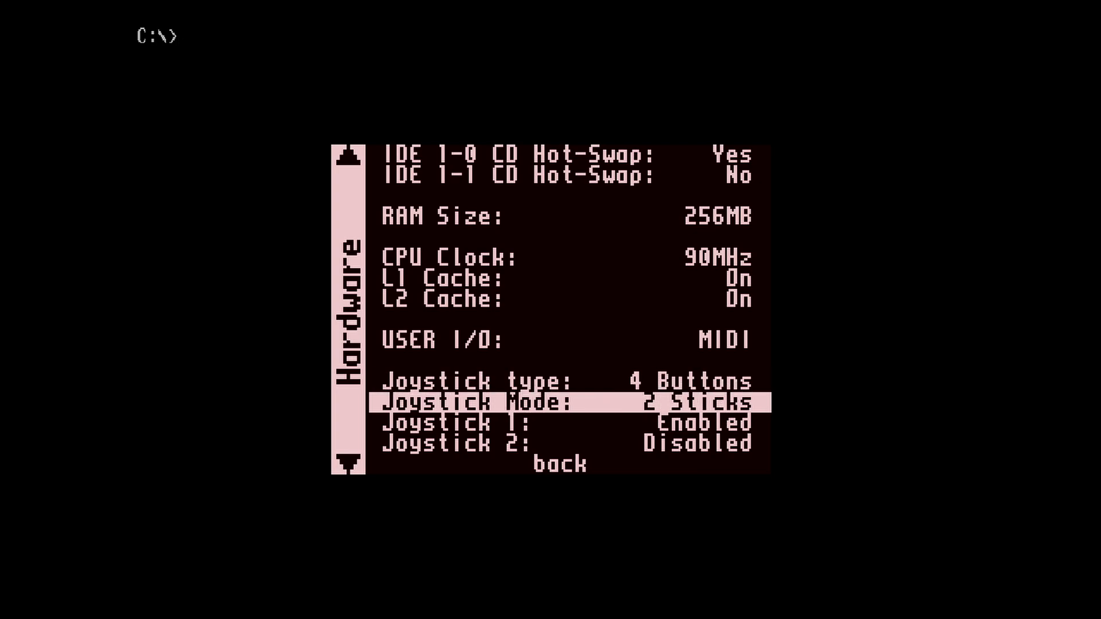
pyautogui.press('Down')
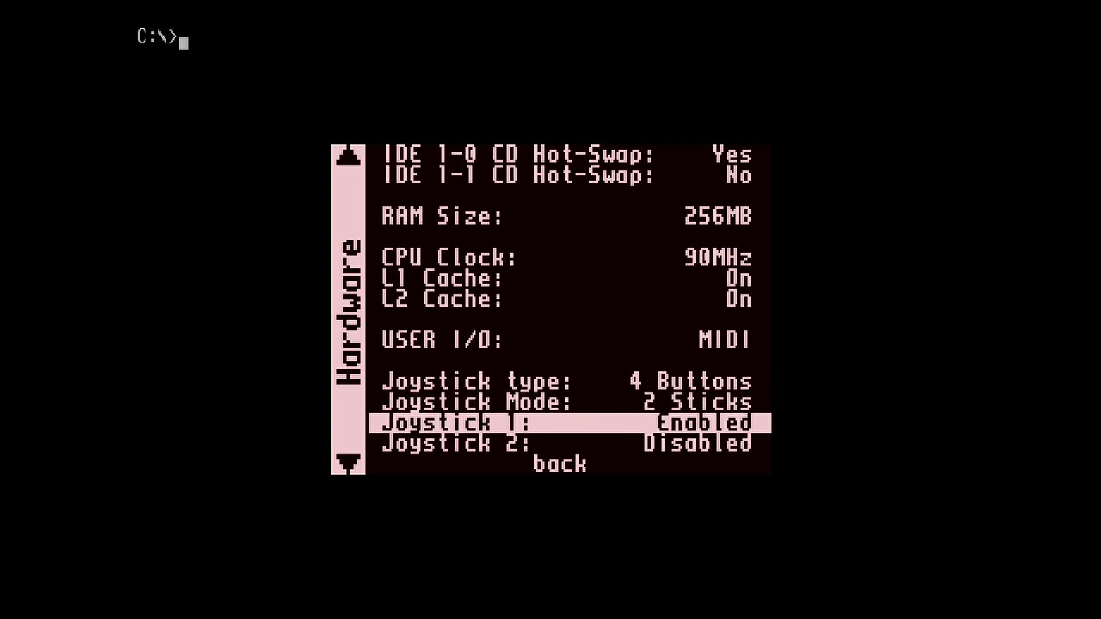
pyautogui.press('Down')
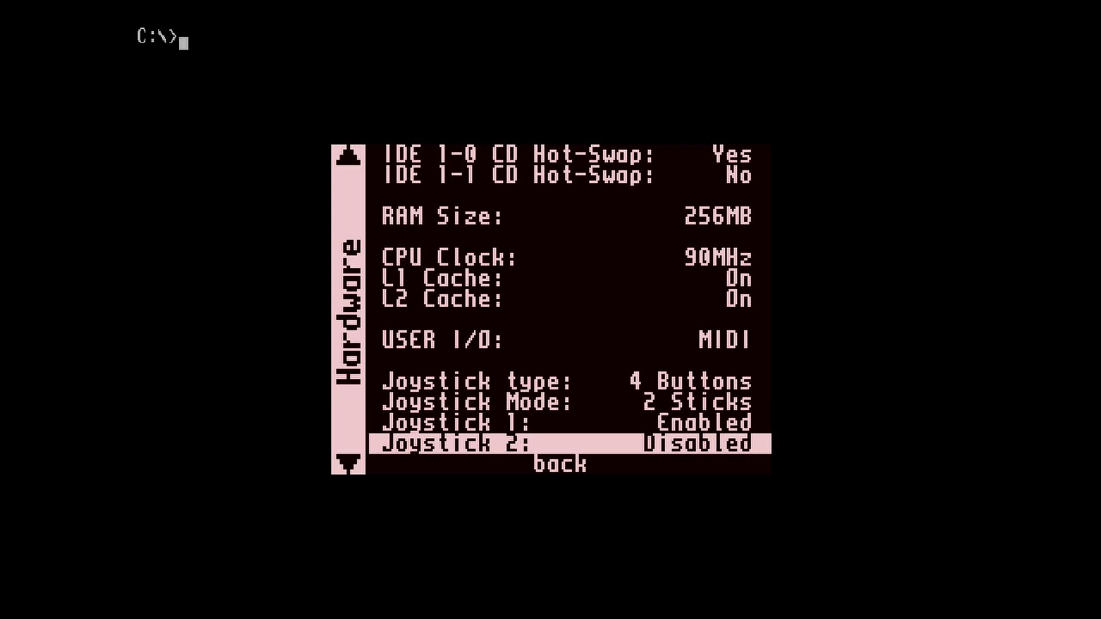
# Leave the Hardware page and move to the System menu
pyautogui.press('Down')
pyautogui.press('Return')
pyautogui.press('Down')
pyautogui.press('Down')
pyautogui.press('Down')
pyautogui.press('Down')
pyautogui.press('Down')
pyautogui.press('Down')
pyautogui.press('Down')
pyautogui.press('Down')
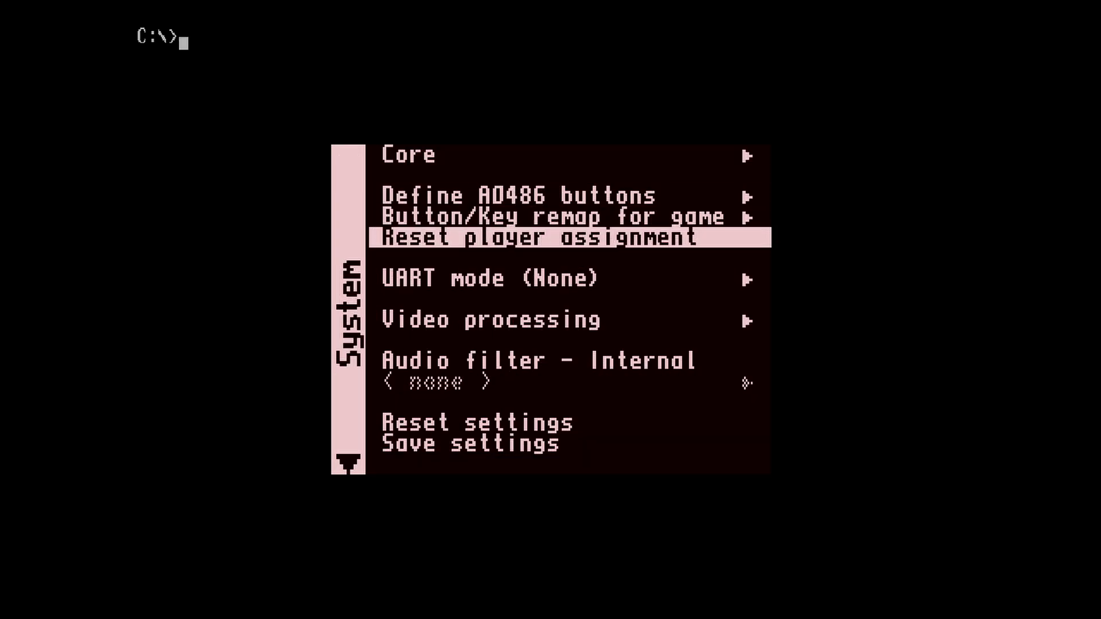
# Start defining the AO486 joystick buttons from the System menu
pyautogui.press('Left')
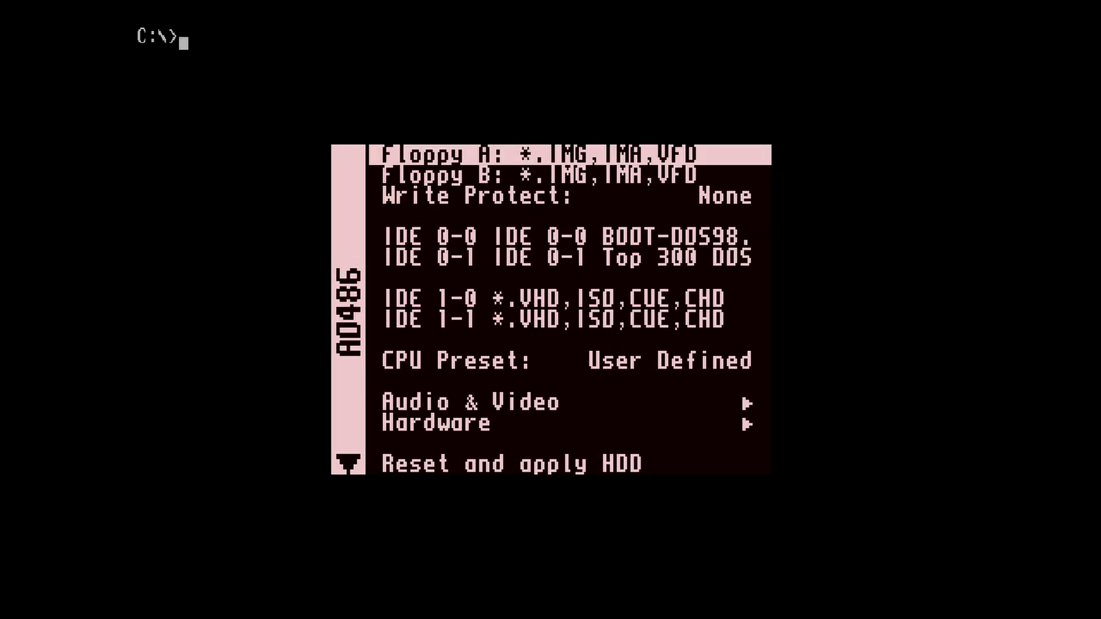
pyautogui.press('Right')
pyautogui.press('Down')
pyautogui.press('Down')
pyautogui.press('Up')
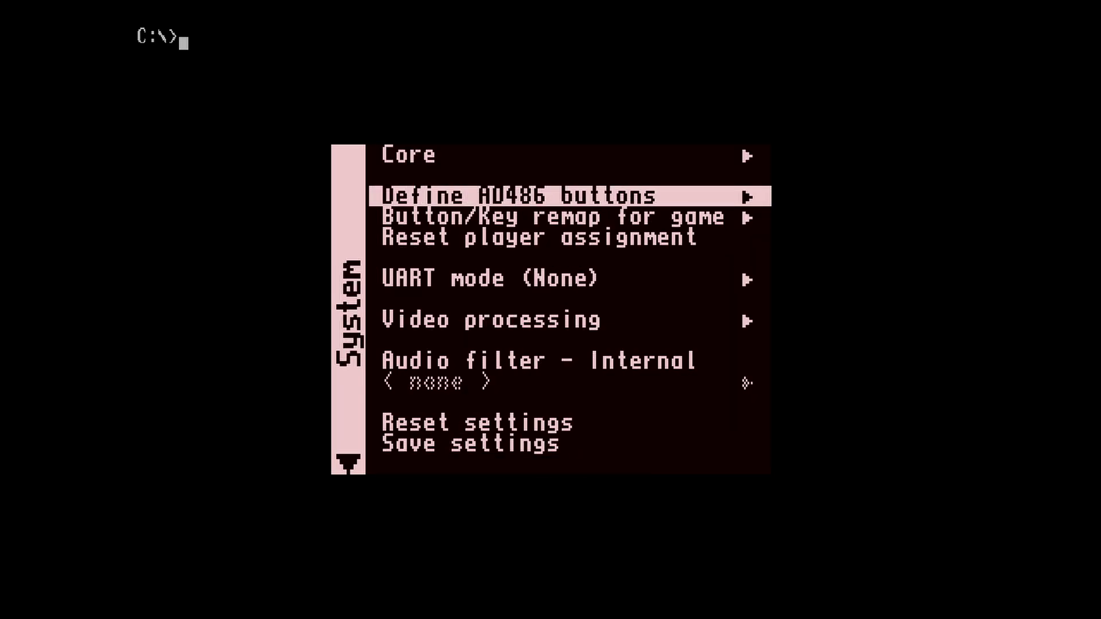
pyautogui.press('Return')
# Register the Right, Left, Down and Up directions, then Button 1 and Button 3
pyautogui.press('Right')
pyautogui.press('Left')
pyautogui.press('Down')
pyautogui.press('Up')
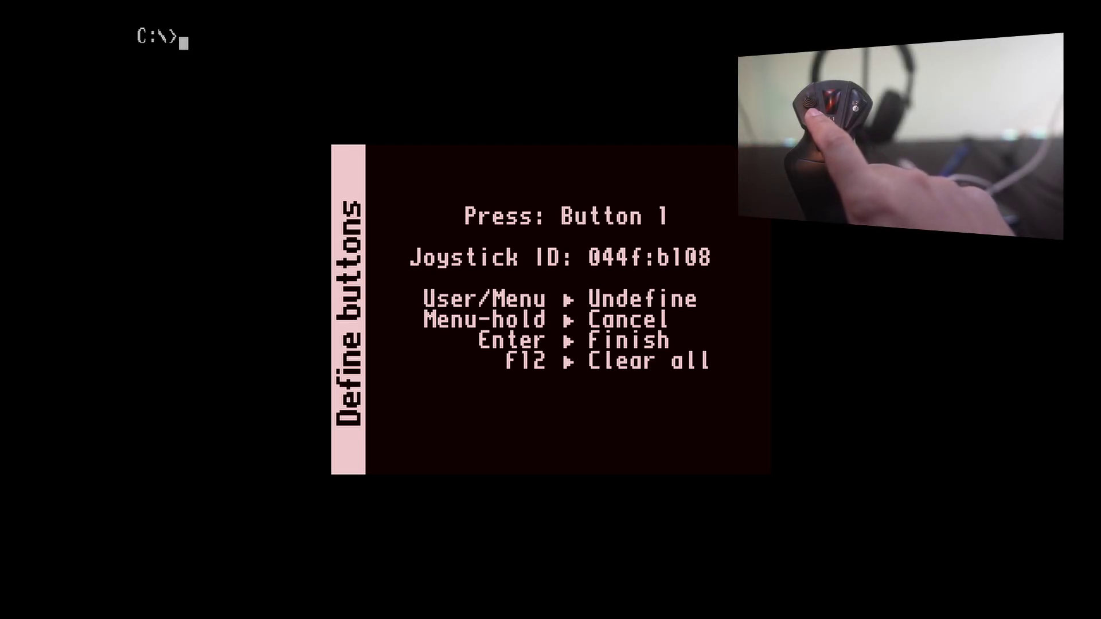
pyautogui.press('space')
pyautogui.press('space')
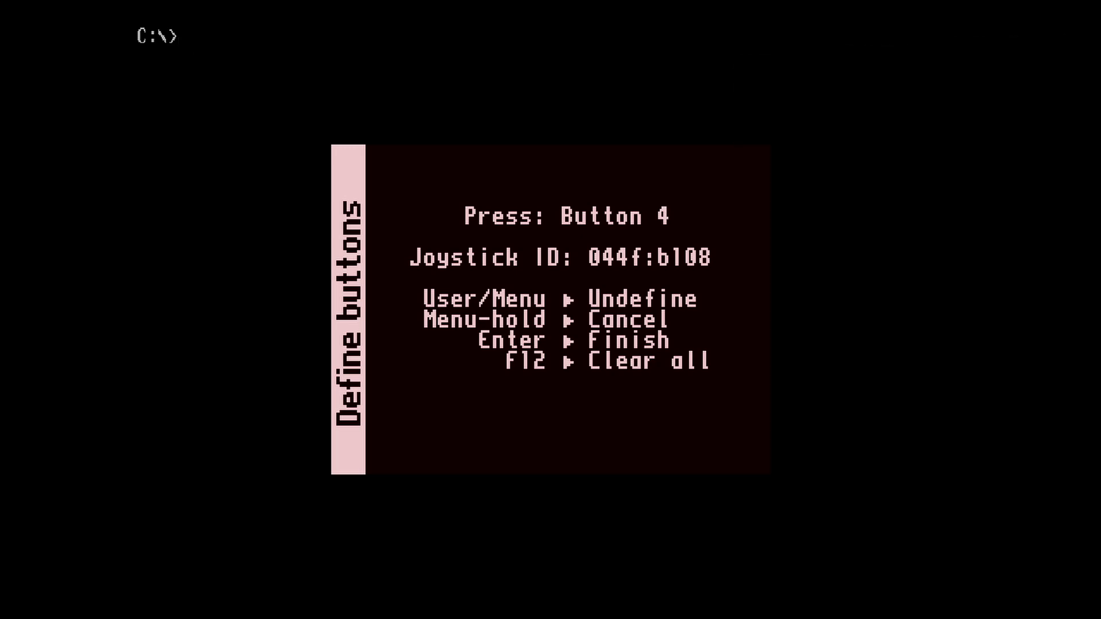
pyautogui.press('space')
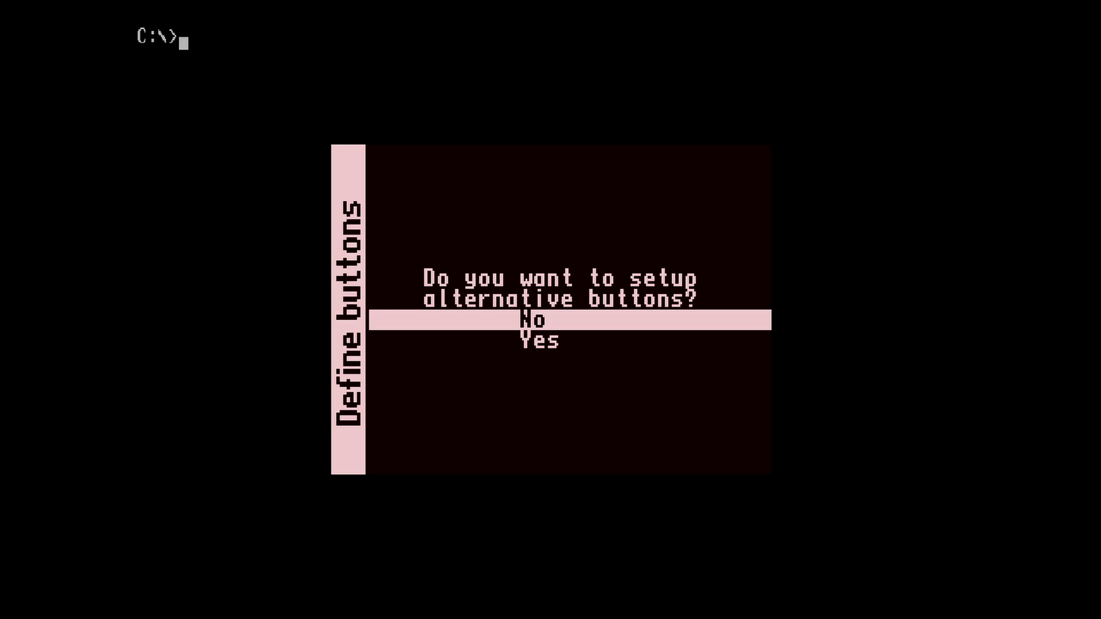
# Decline alternative buttons and step back to the main AO486 page
pyautogui.press('Return')
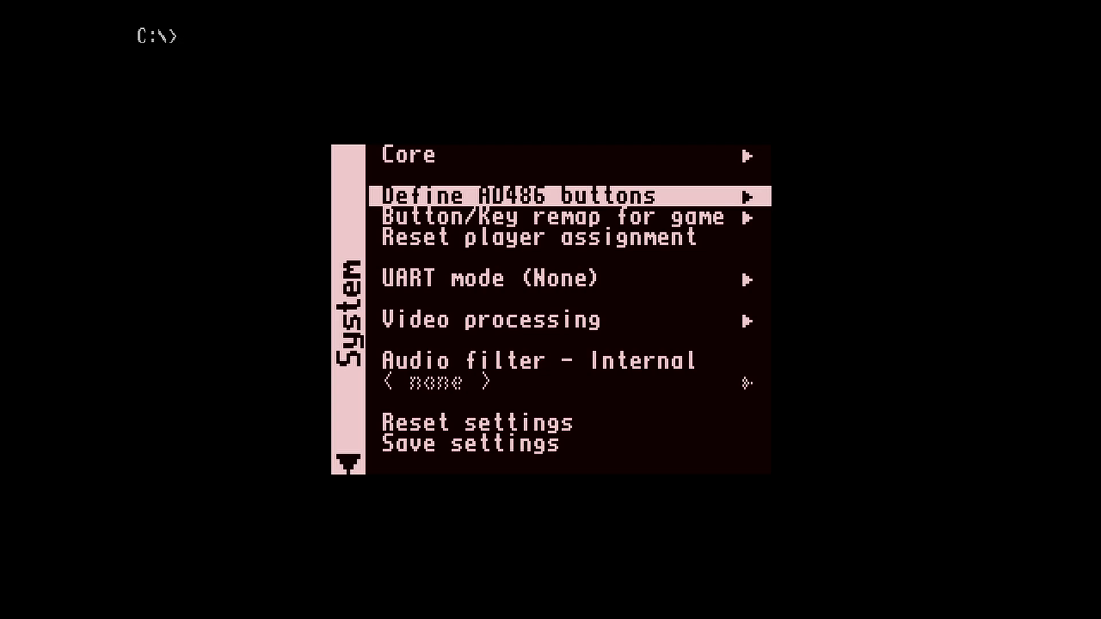
pyautogui.press('Down')
pyautogui.press('Down')
pyautogui.press('Down')
pyautogui.press('Down')
pyautogui.press('Down')
pyautogui.press('Down')
pyautogui.press('Left')
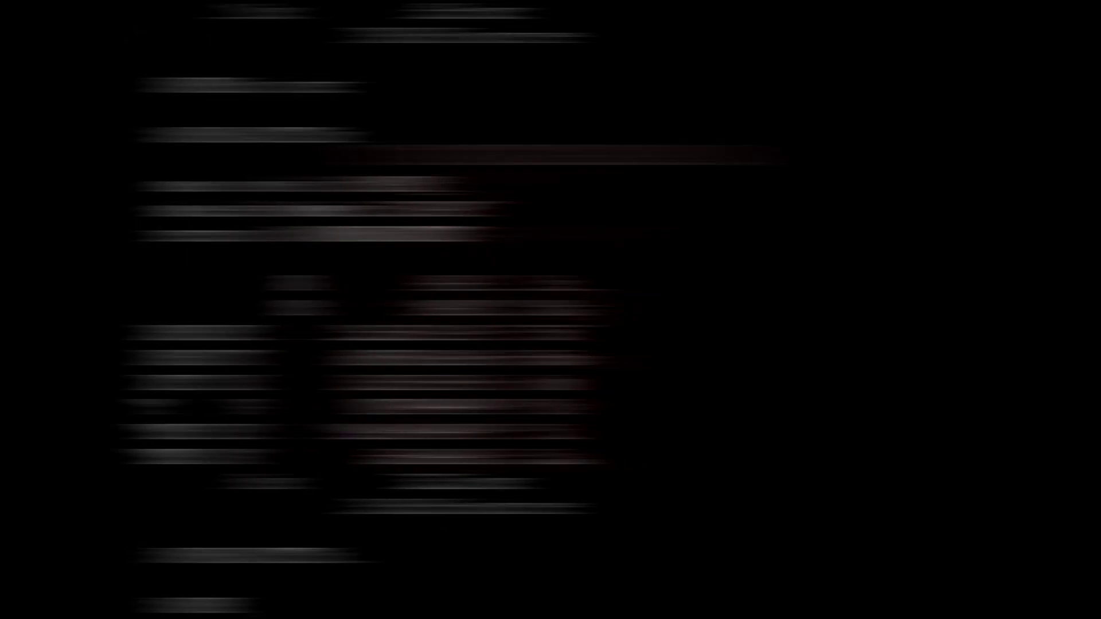
# Go to the root of C:, clear the screen, enter DRIVERS and list it (cd .., cls, cd drivers, dir)
pyautogui.write('d ..')
pyautogui.press('Return')
pyautogui.write('cls')
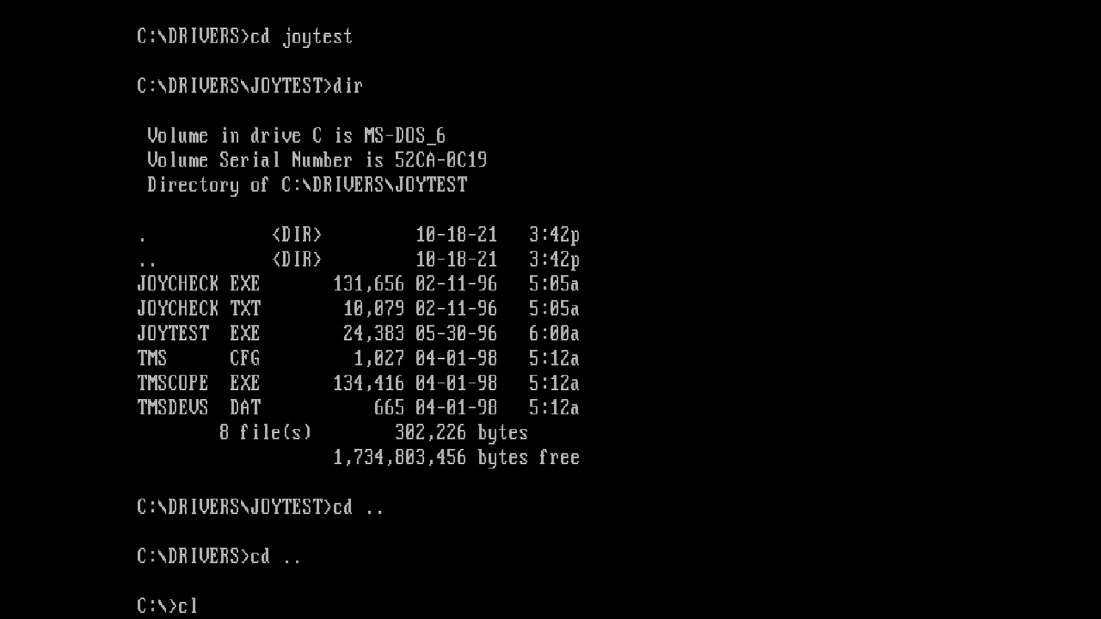
pyautogui.press('Return')
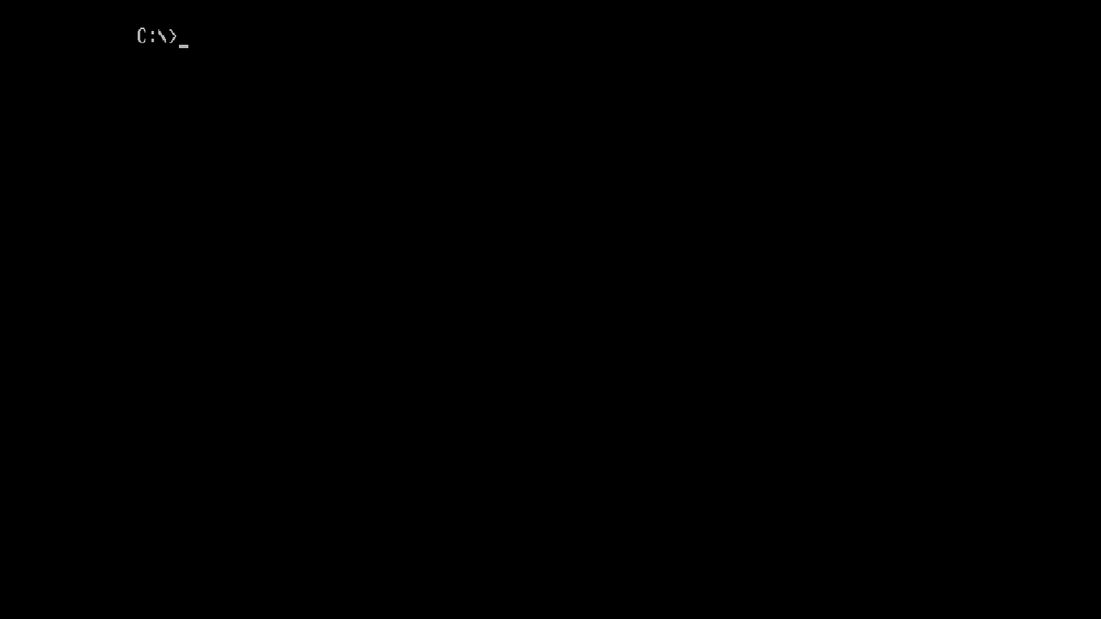
pyautogui.write('d drivers')
pyautogui.press('Return')
pyautogui.write('dir')
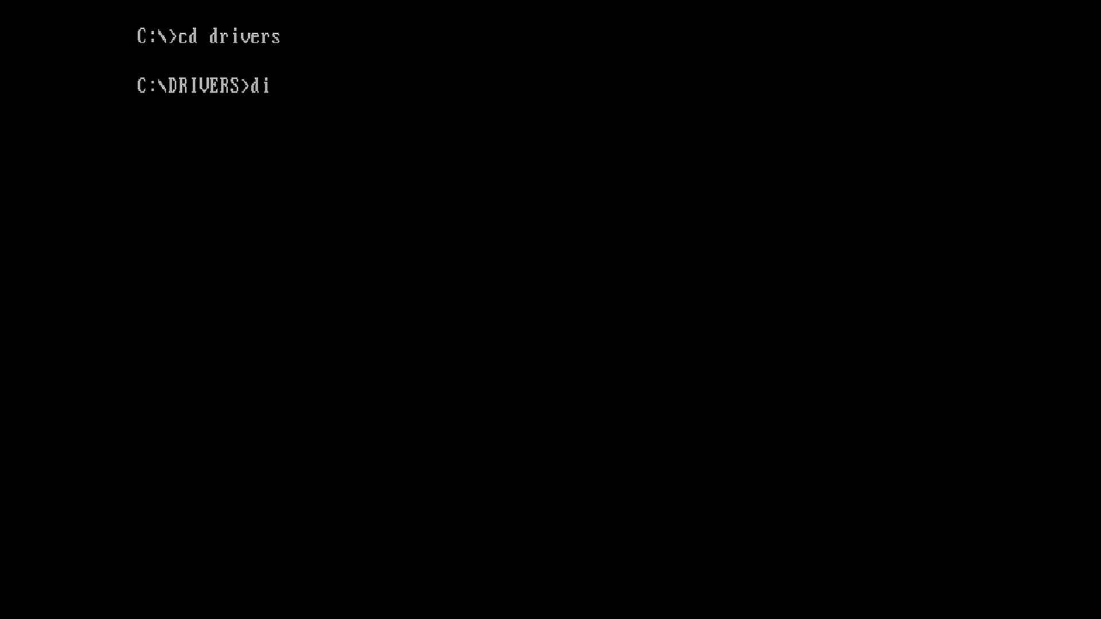
pyautogui.press('Return')
# Enter the JOYTEST folder, list its files and run joycheck
pyautogui.write('cd joytest')
pyautogui.press('Return')
pyautogui.write('dir')
pyautogui.press('Return')
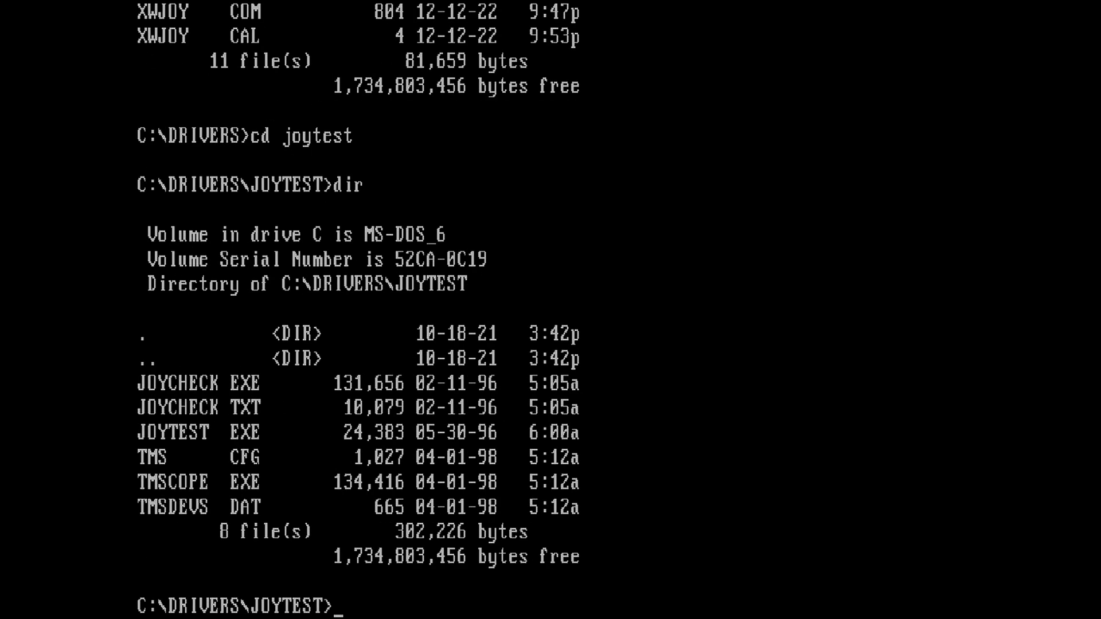
pyautogui.write('joycheck')
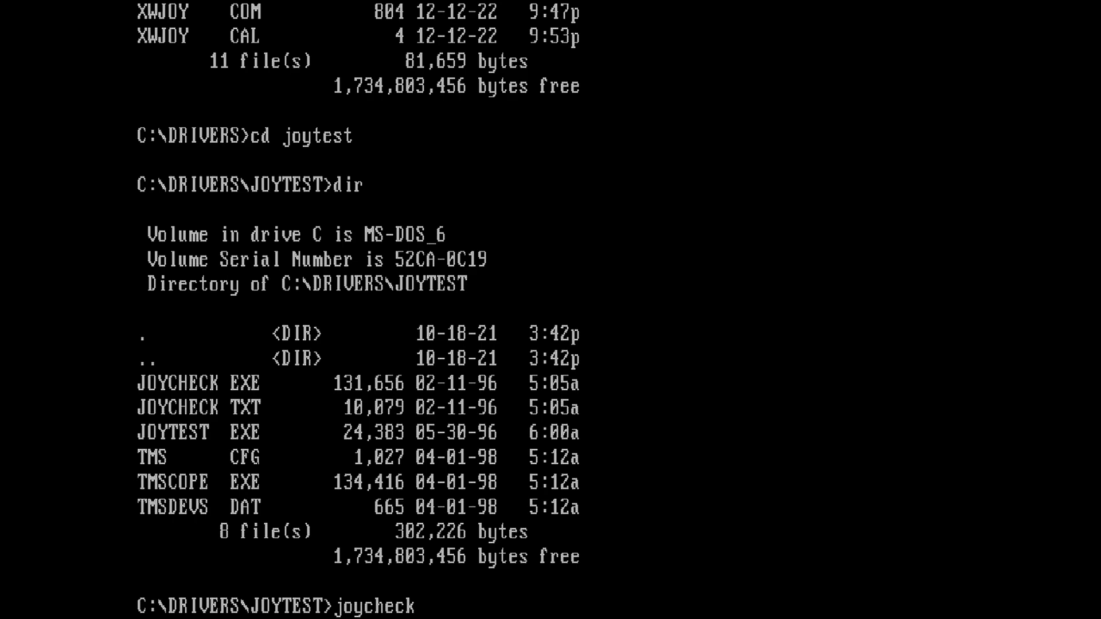
pyautogui.press('Return')
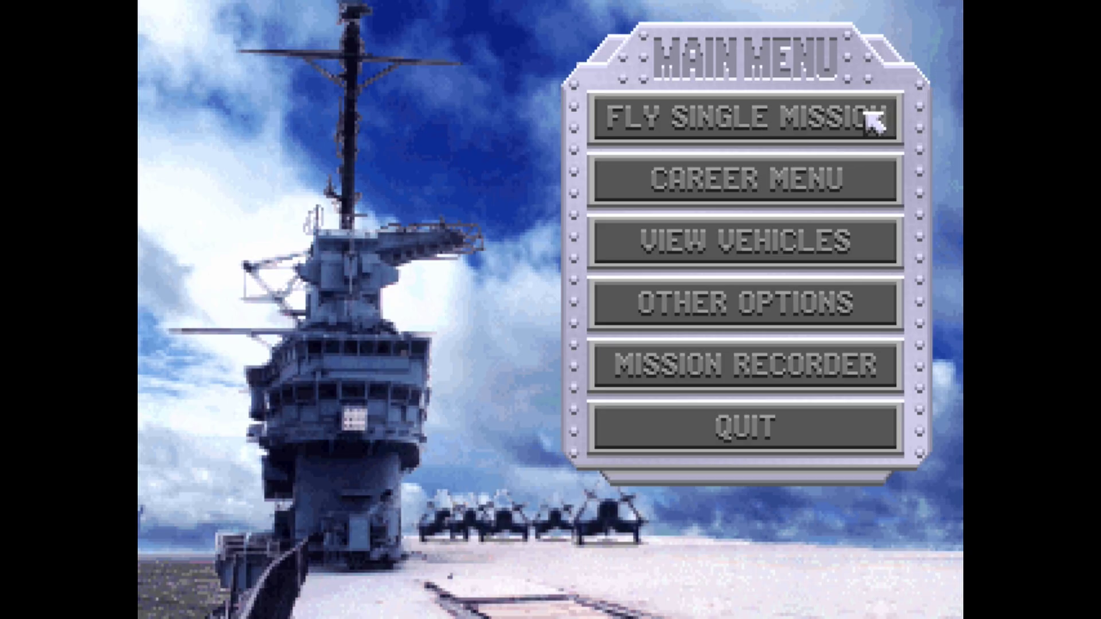
# Open Other Options > Preferences and switch Joystick menu control ON
pyautogui.click(730, 317)
pyautogui.click(556, 159)
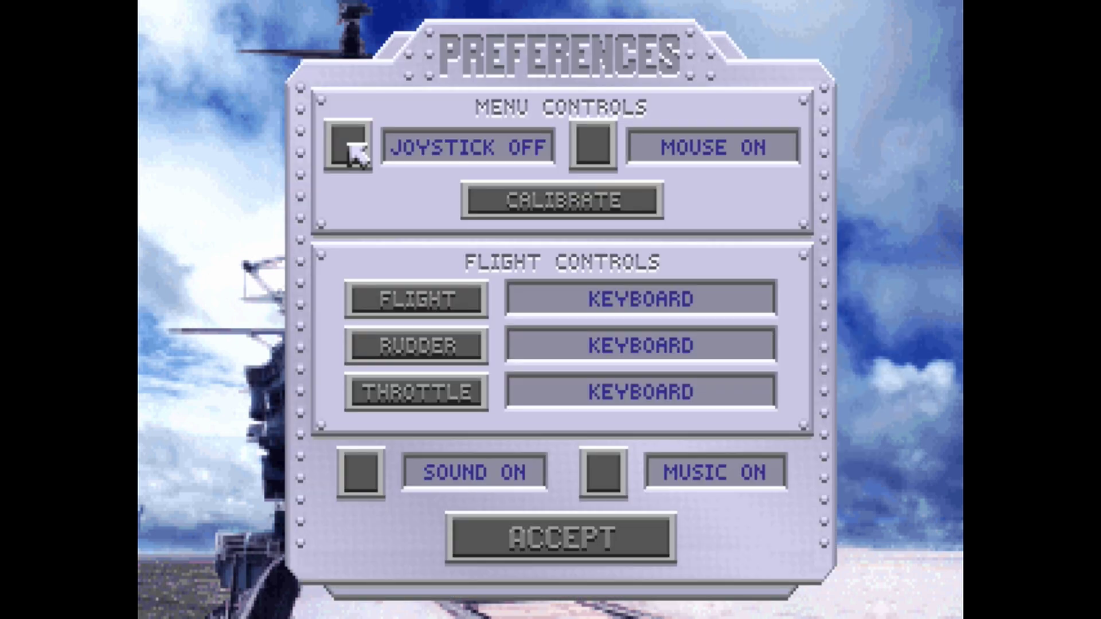
pyautogui.click(356, 150)
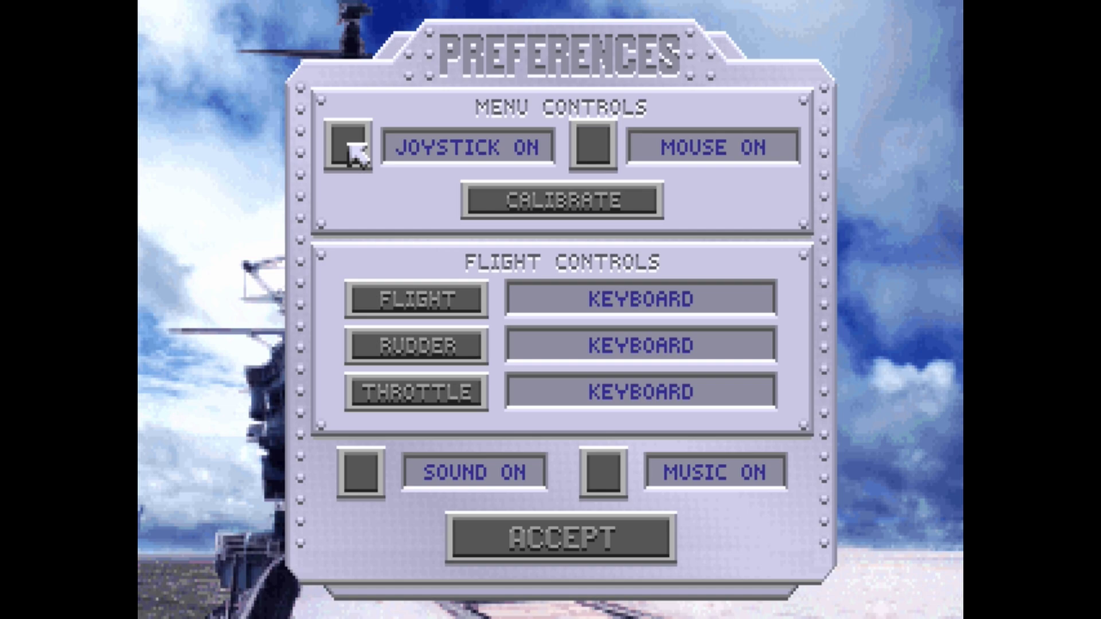
# Assign Flight to Joystick 1, Rudder and Throttle to Joystick 2, and begin calibration
pyautogui.click(431, 300)
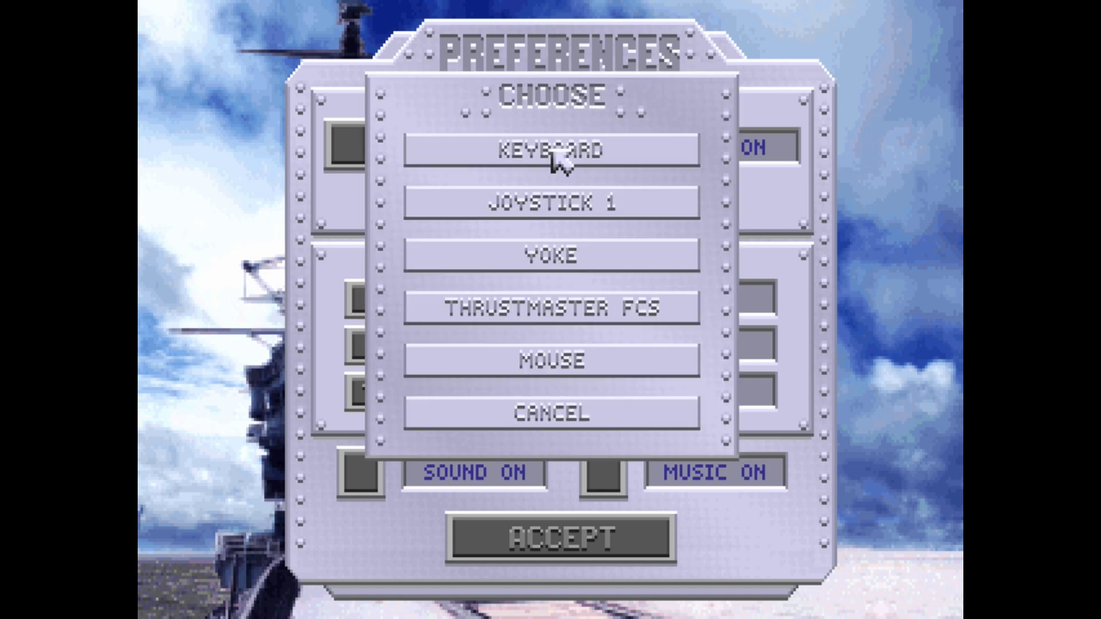
pyautogui.click(555, 205)
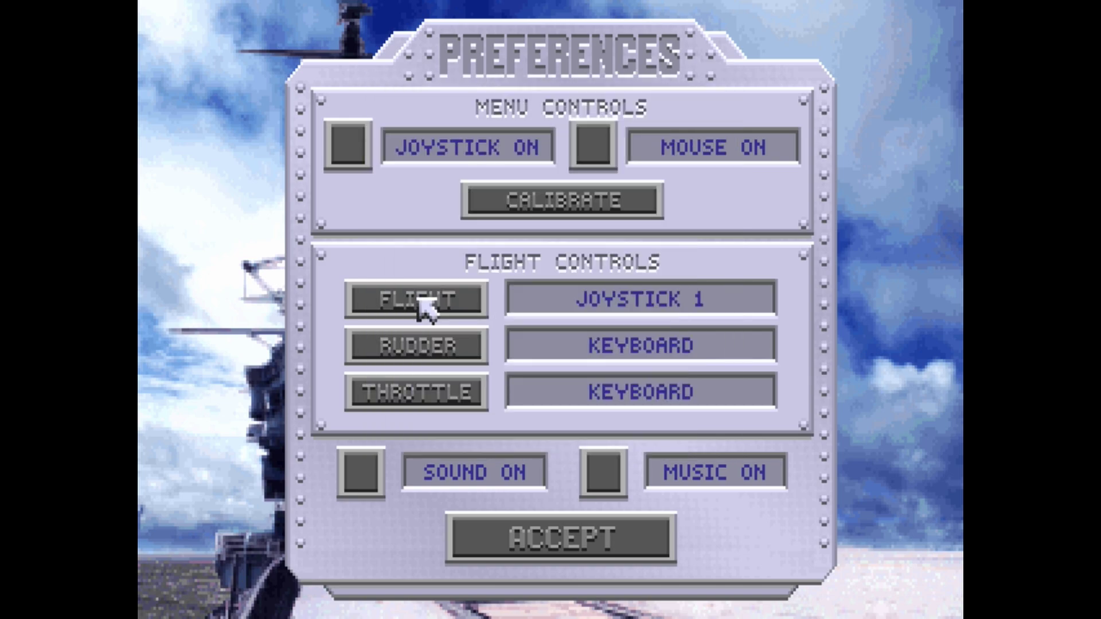
pyautogui.click(418, 347)
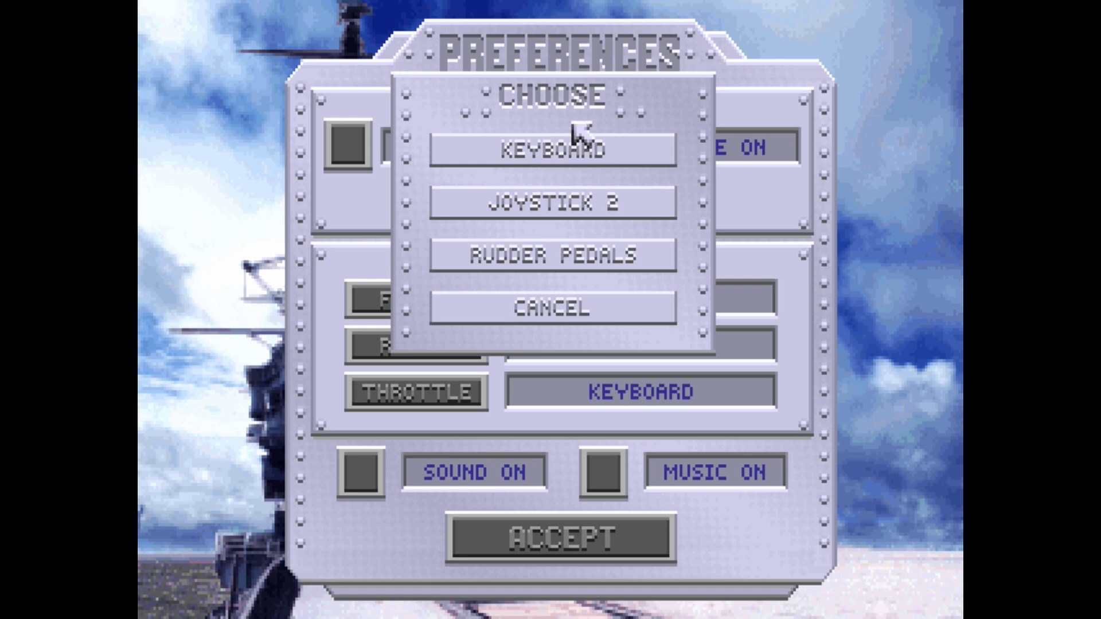
pyautogui.click(568, 206)
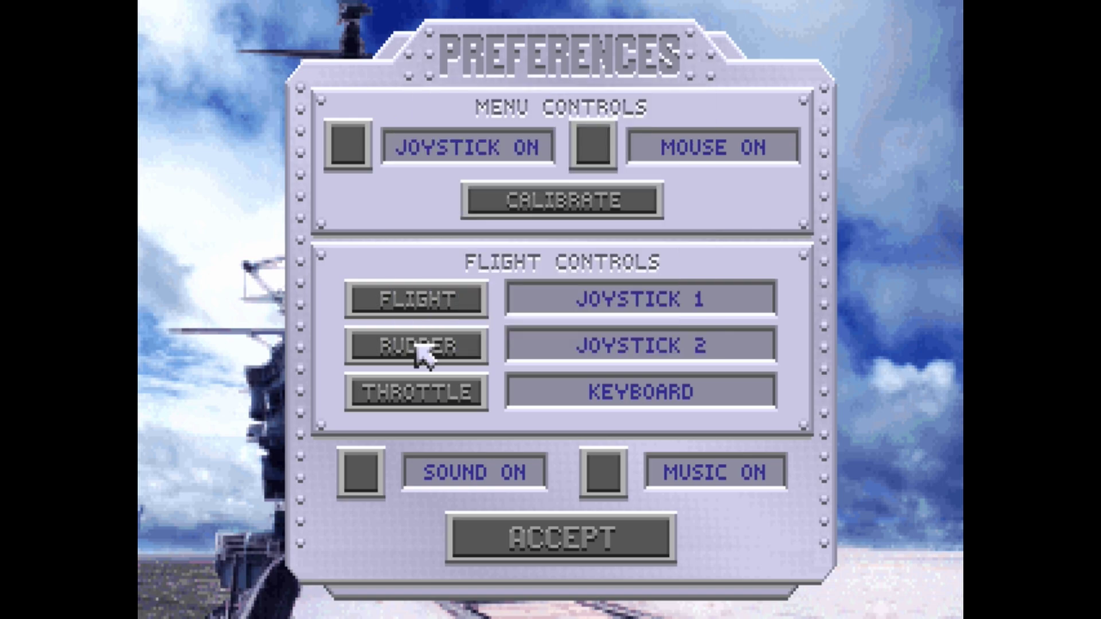
pyautogui.click(401, 391)
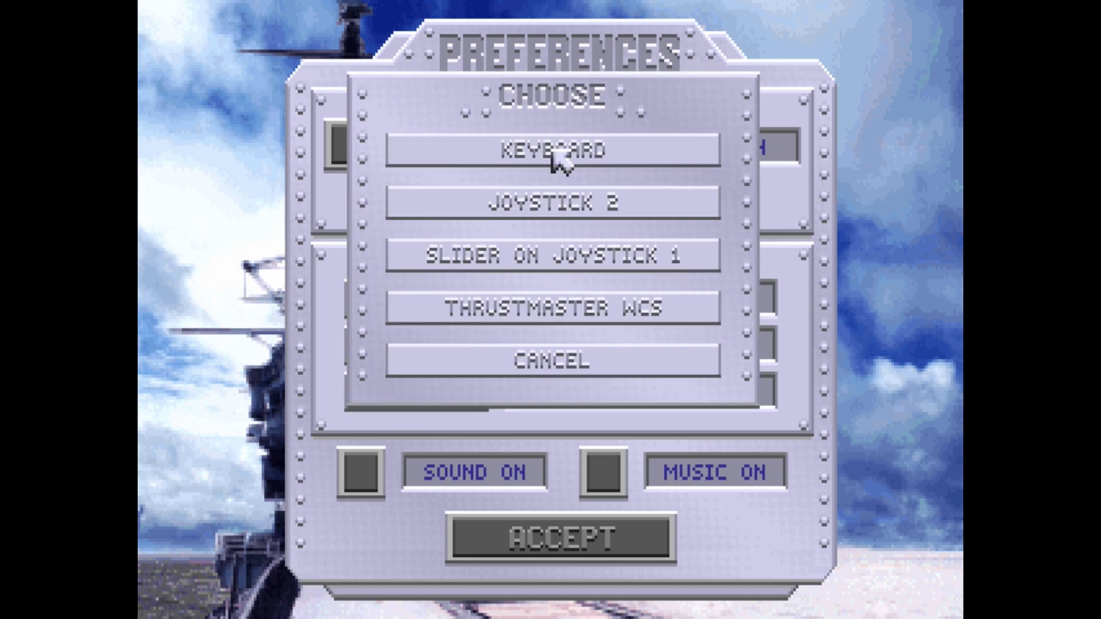
pyautogui.click(583, 202)
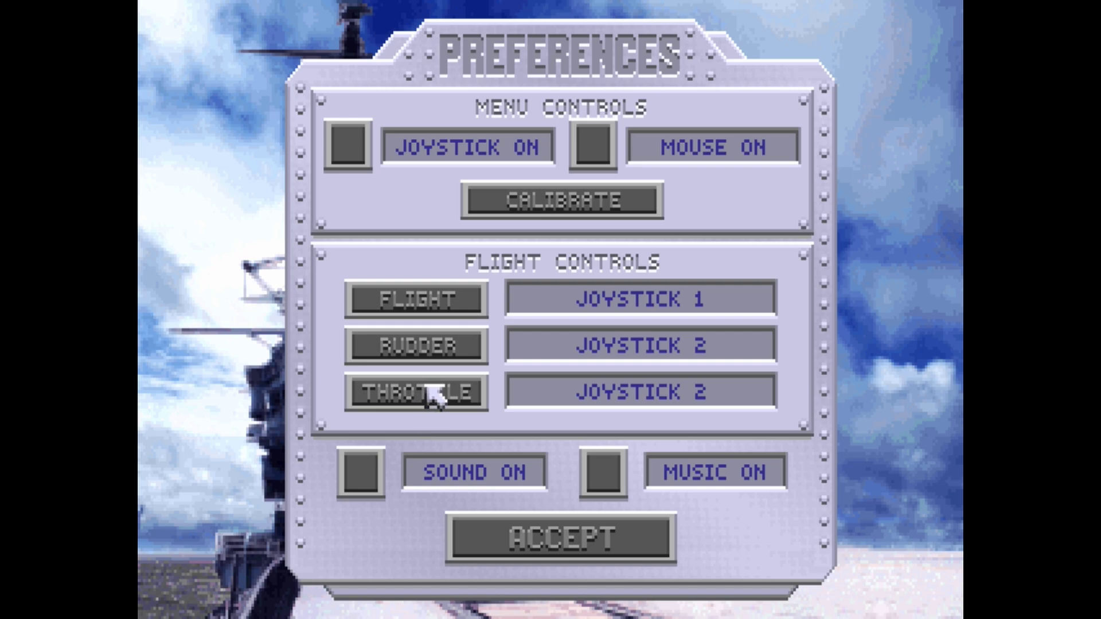
pyautogui.click(511, 200)
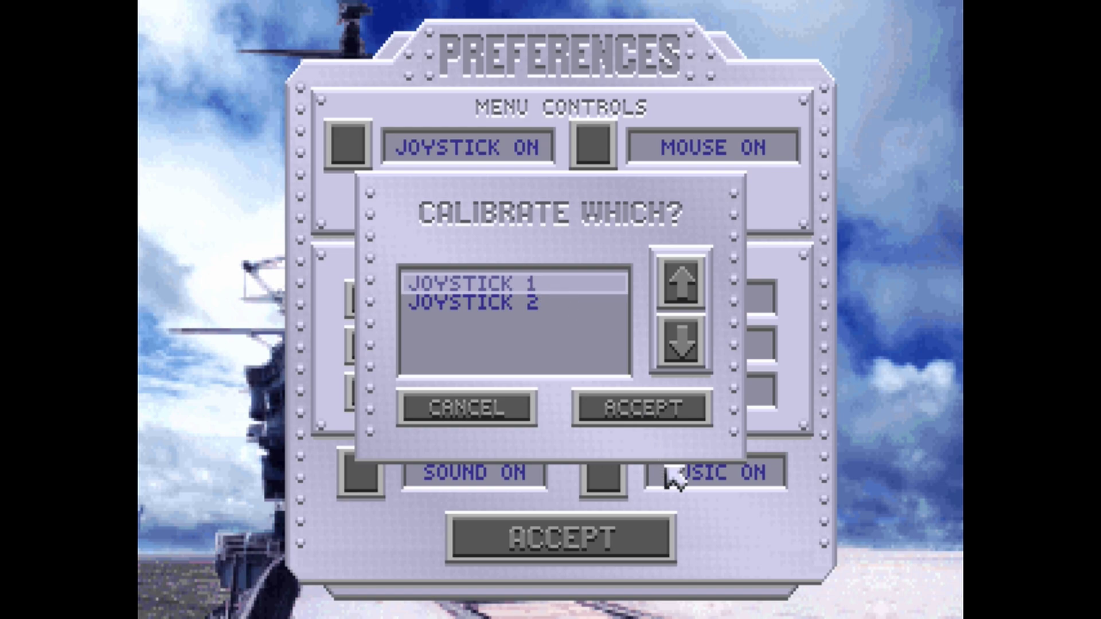
# Accept Joystick 1 for calibration and record its centred position
pyautogui.click(659, 407)
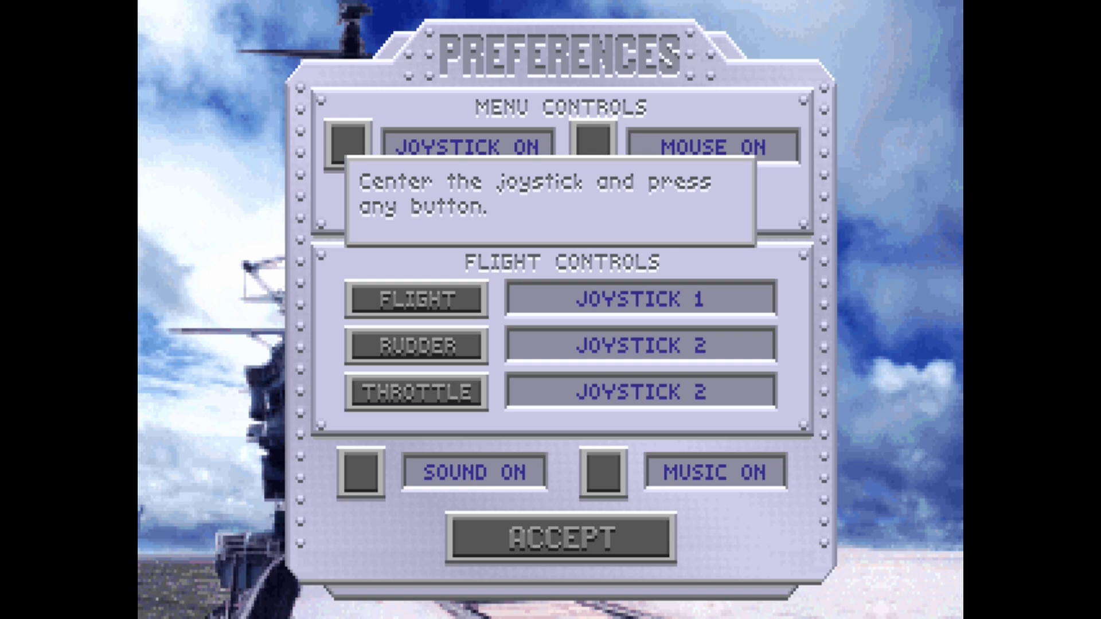
pyautogui.press('Return')
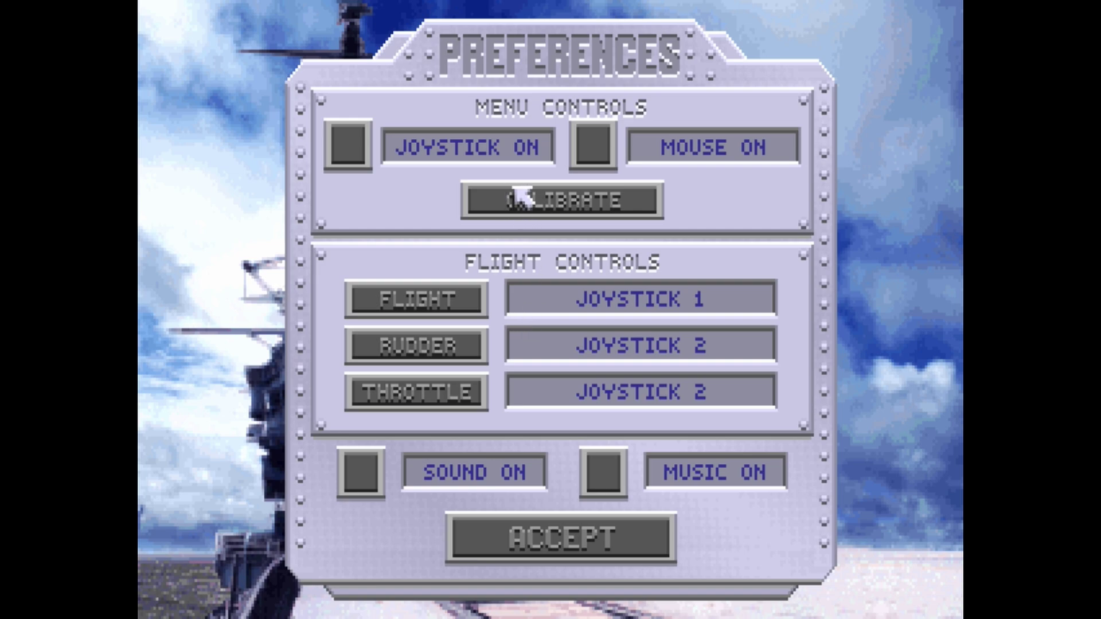
# Start a second calibration run and accept Joystick 2 as the device to calibrate
pyautogui.click(521, 202)
pyautogui.click(547, 304)
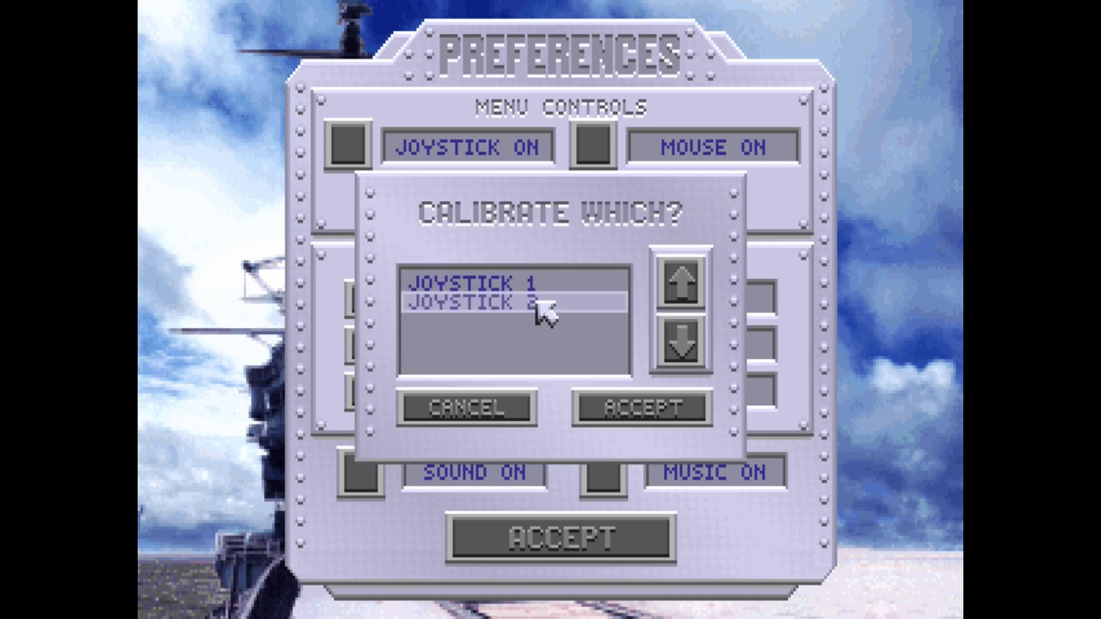
pyautogui.click(613, 410)
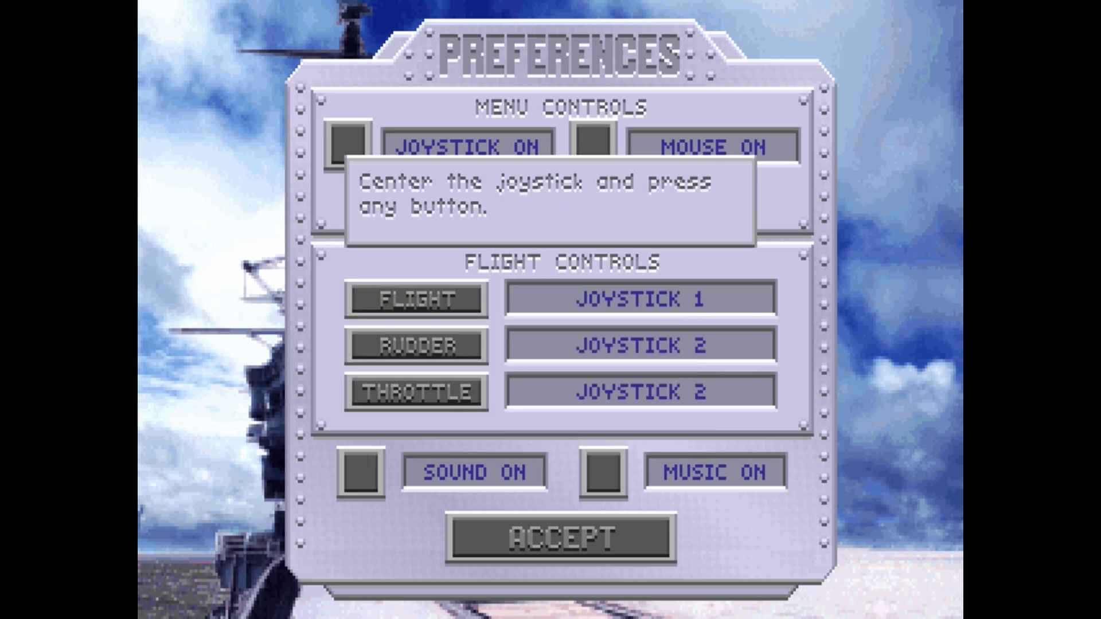